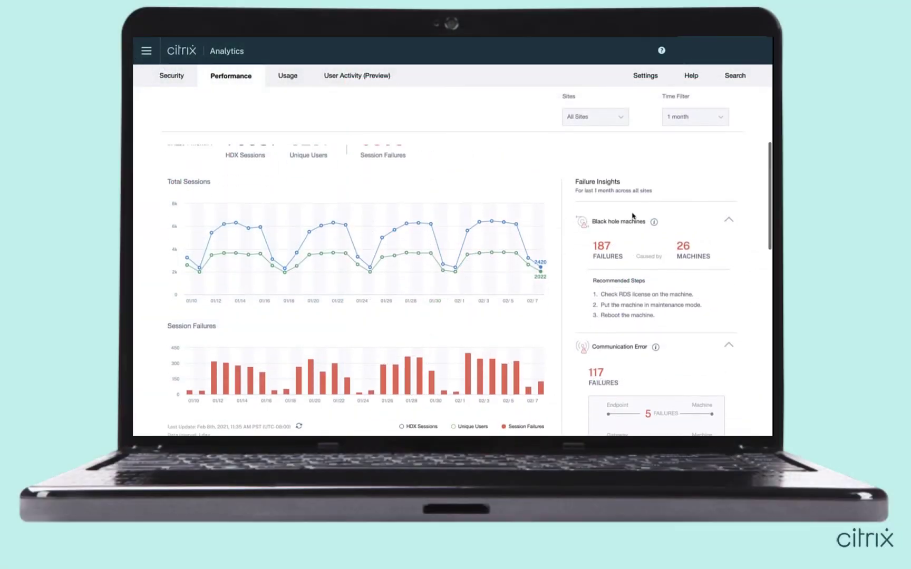
scroll(632, 216, down, 1)
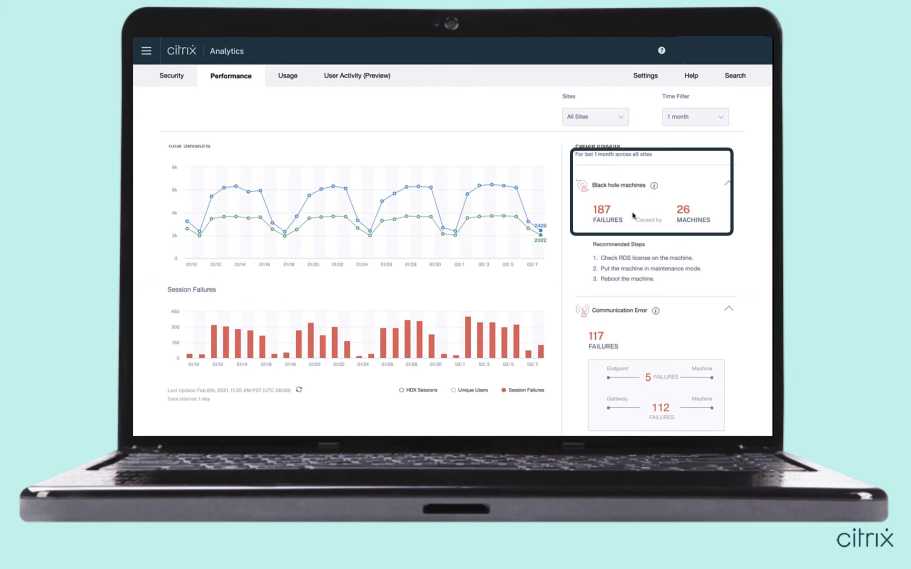
scroll(632, 215, down, 1)
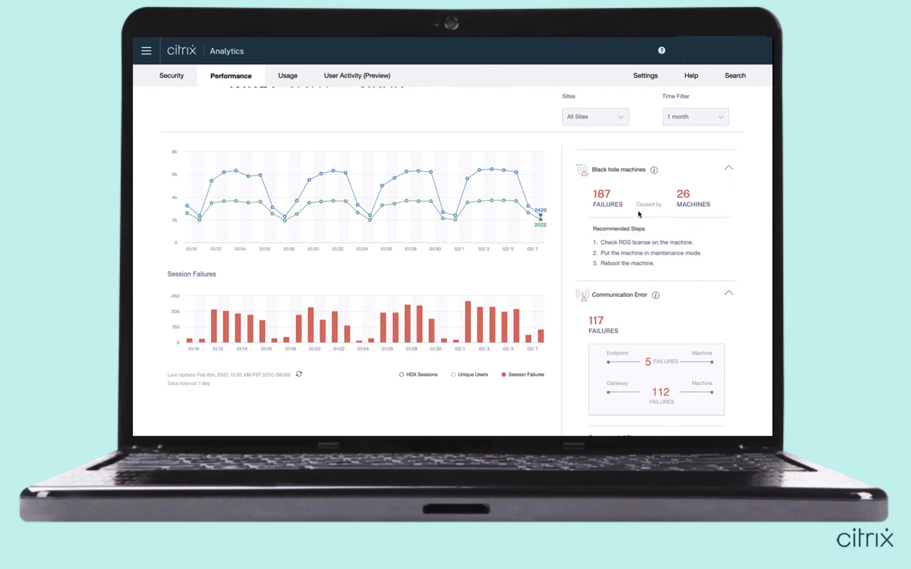
Step: View details of the 26 black hole machines, loading one machine's CPU, memory, session failure and concurrent session charts
click(686, 199)
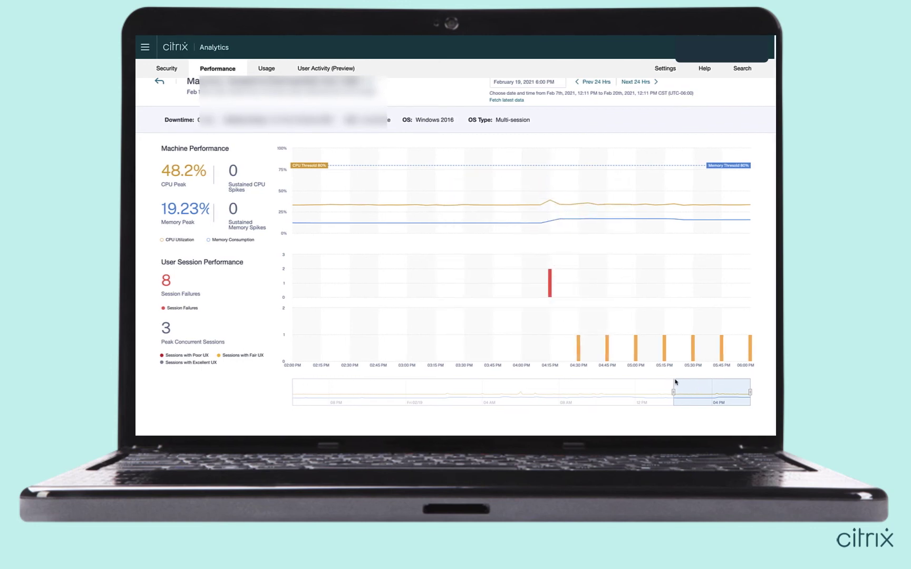
Step: Widen the timeline navigator and shift its window to roughly 12:30 AM–08:00 AM to chart early-morning performance
drag(674, 391, 600, 390)
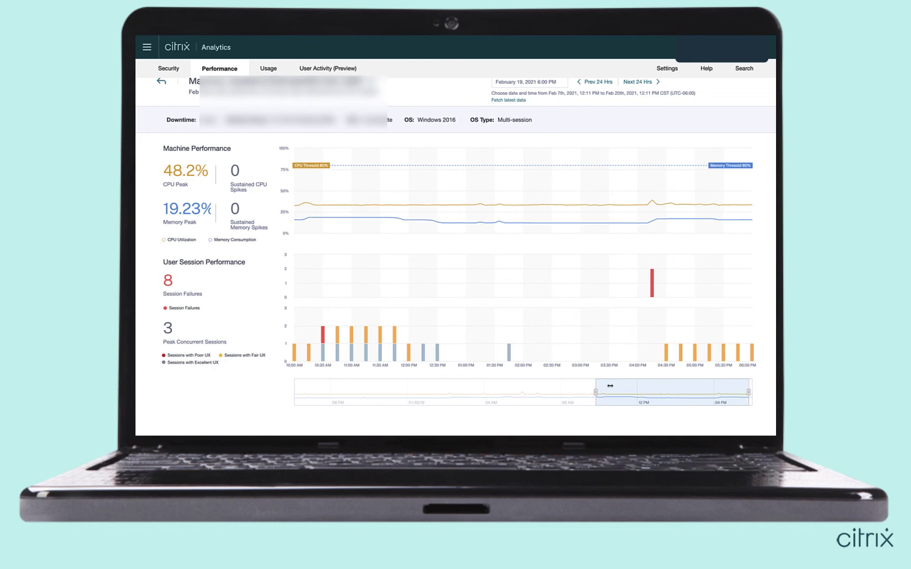
drag(613, 387, 449, 384)
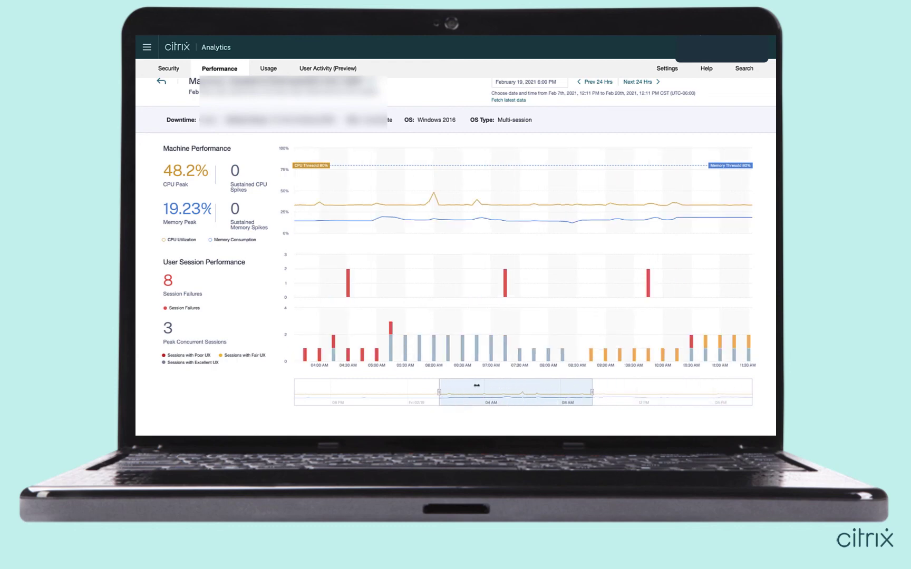